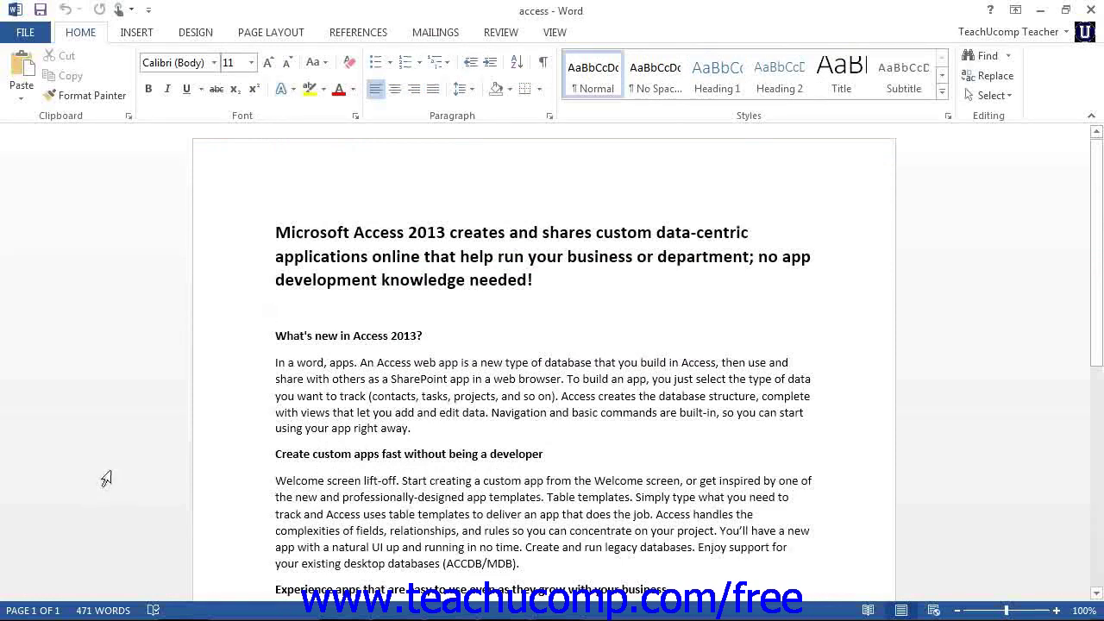
Print the whole access document to the Send To OneNote 2013 printer
left_click(25, 32)
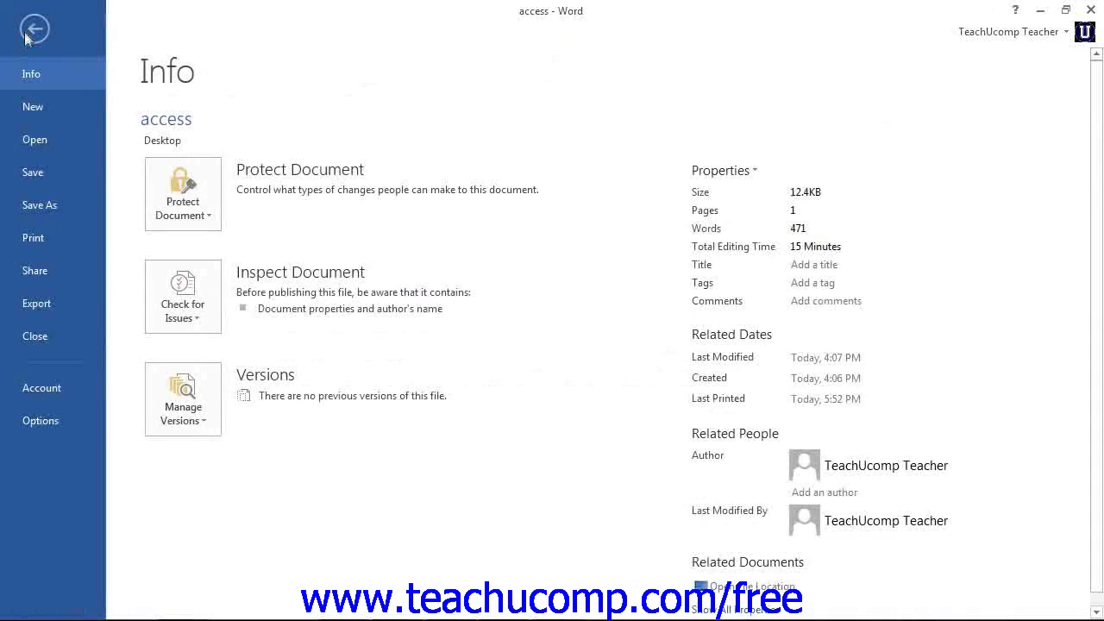
left_click(29, 239)
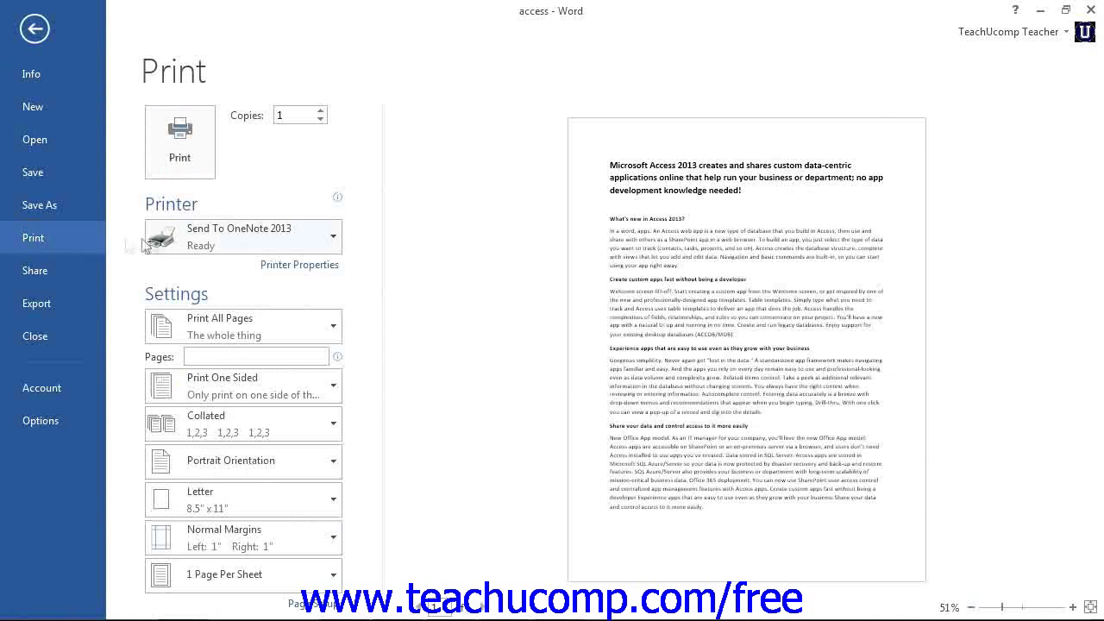
left_click(333, 238)
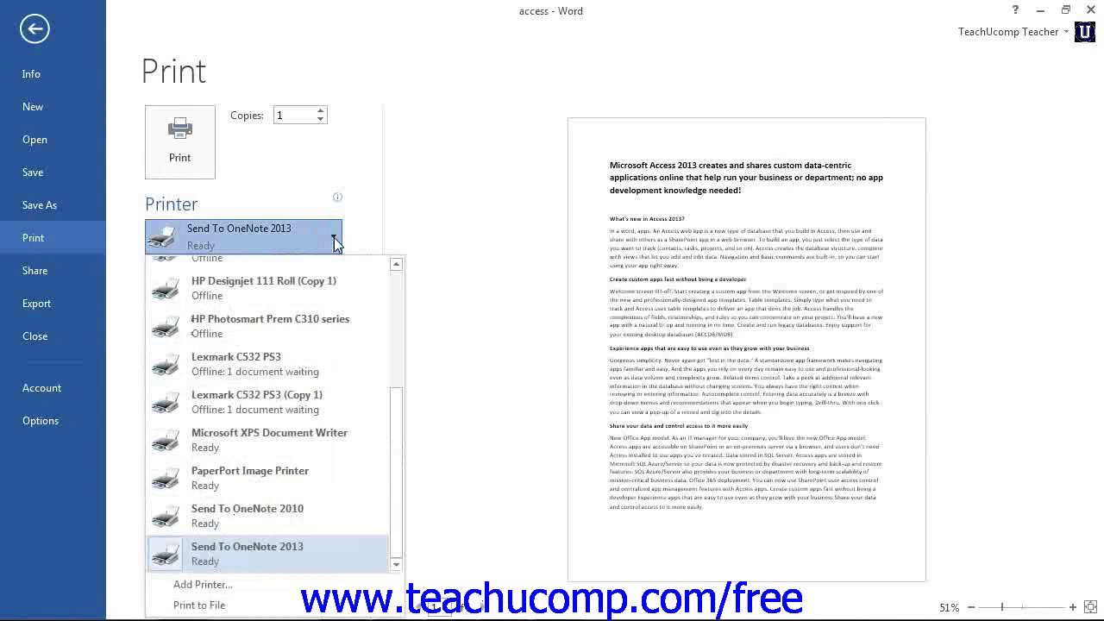
left_click(395, 297)
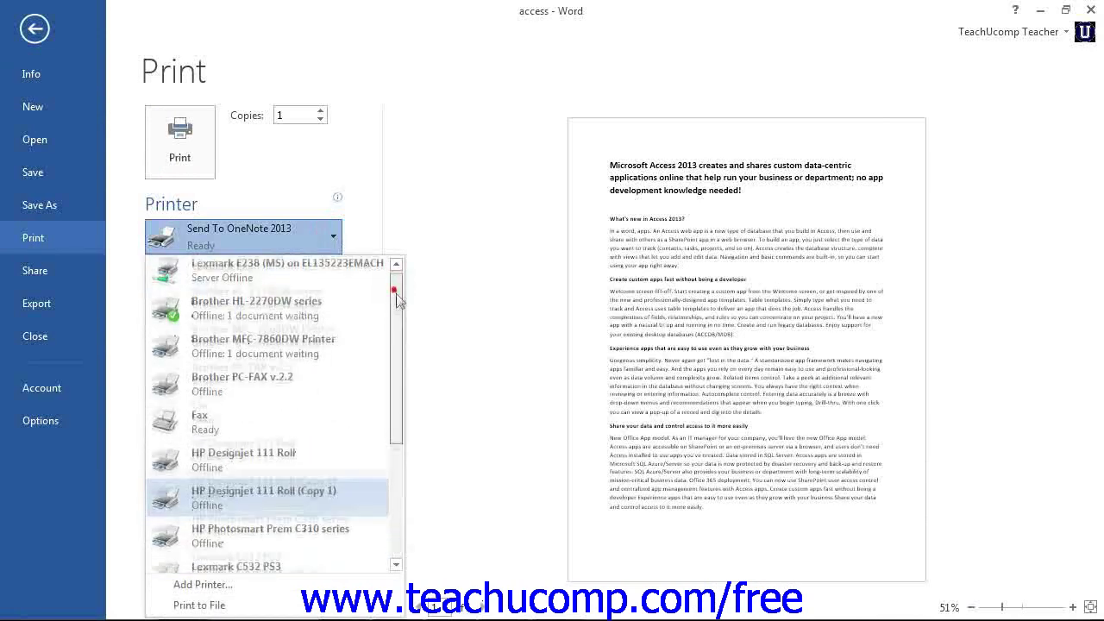
left_click_drag(396, 296, 396, 422)
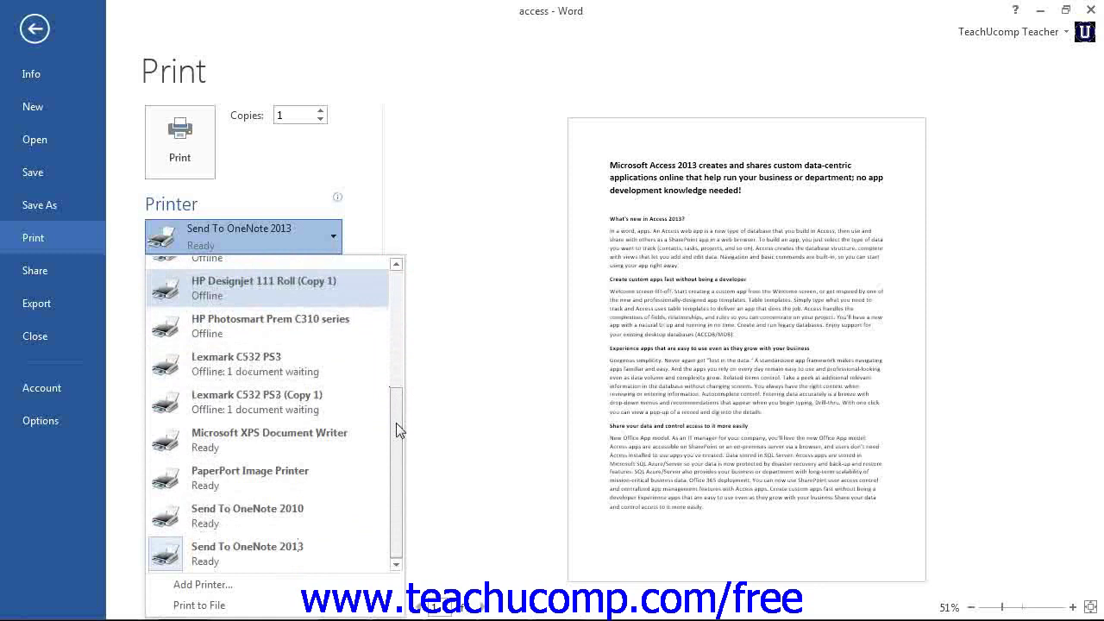
left_click(269, 550)
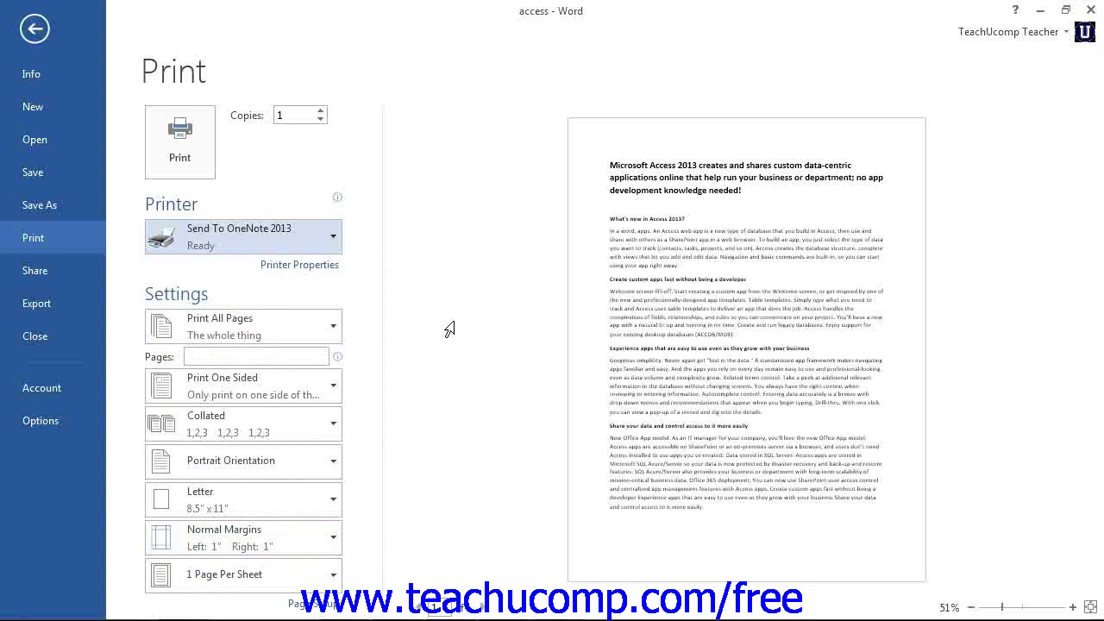
left_click(181, 147)
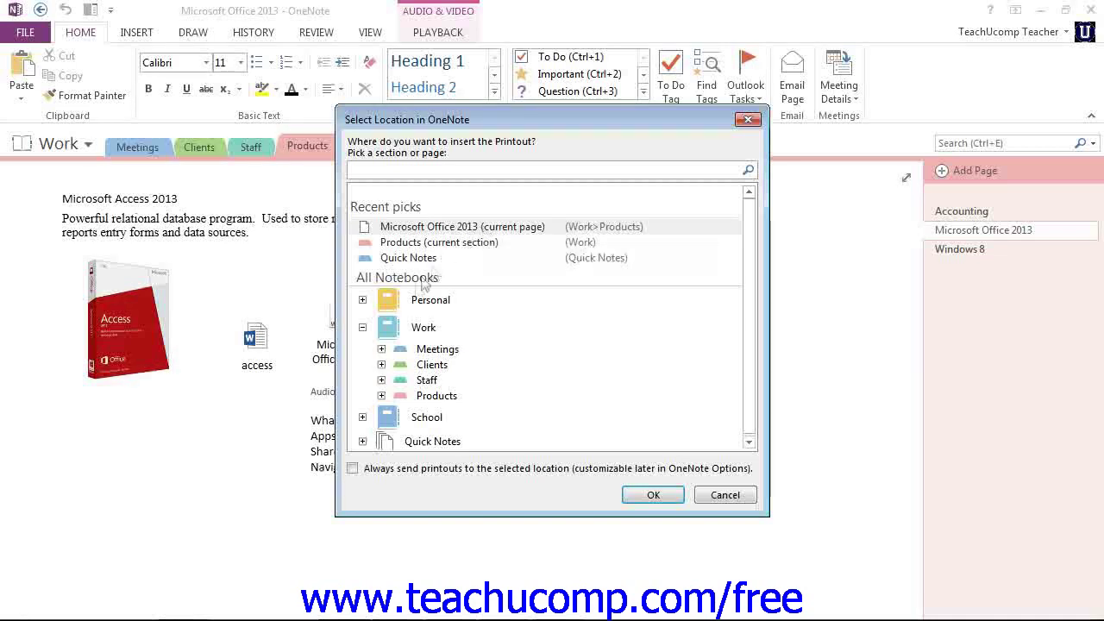
Insert the Word printout into the Microsoft Office 2013 page in the Work notebook's Products section
left_click(382, 395)
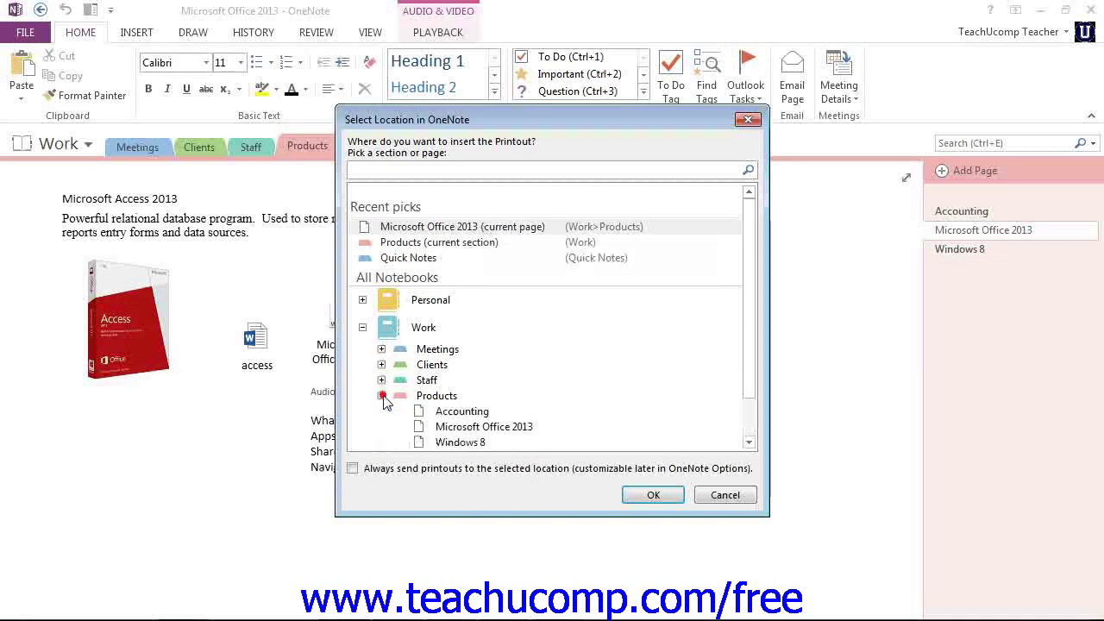
scroll(466, 362, "down", 1)
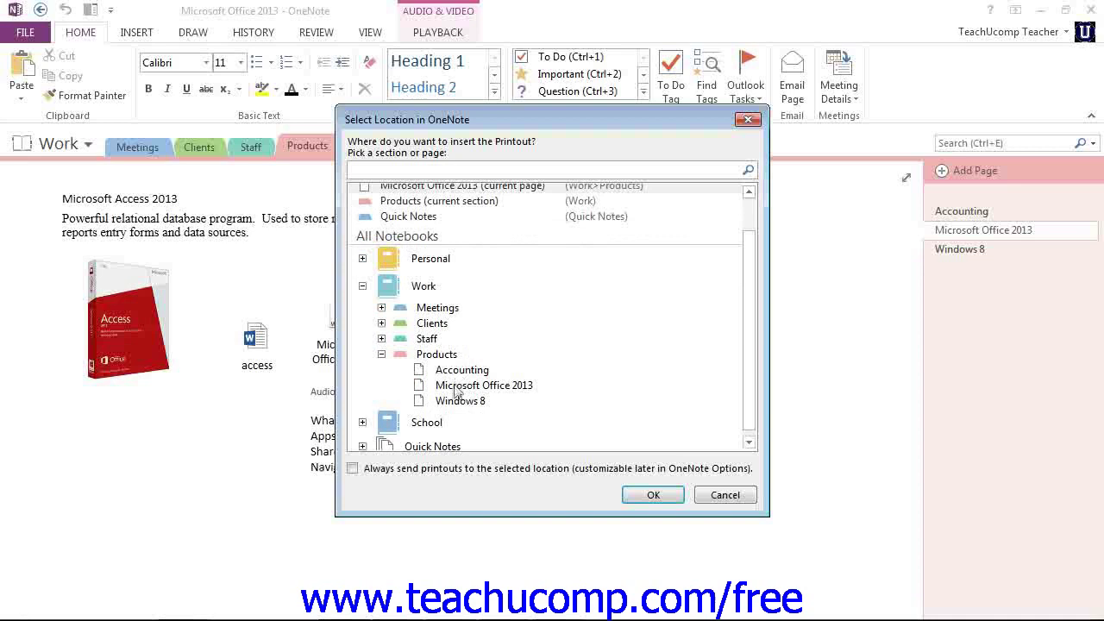
left_click(452, 388)
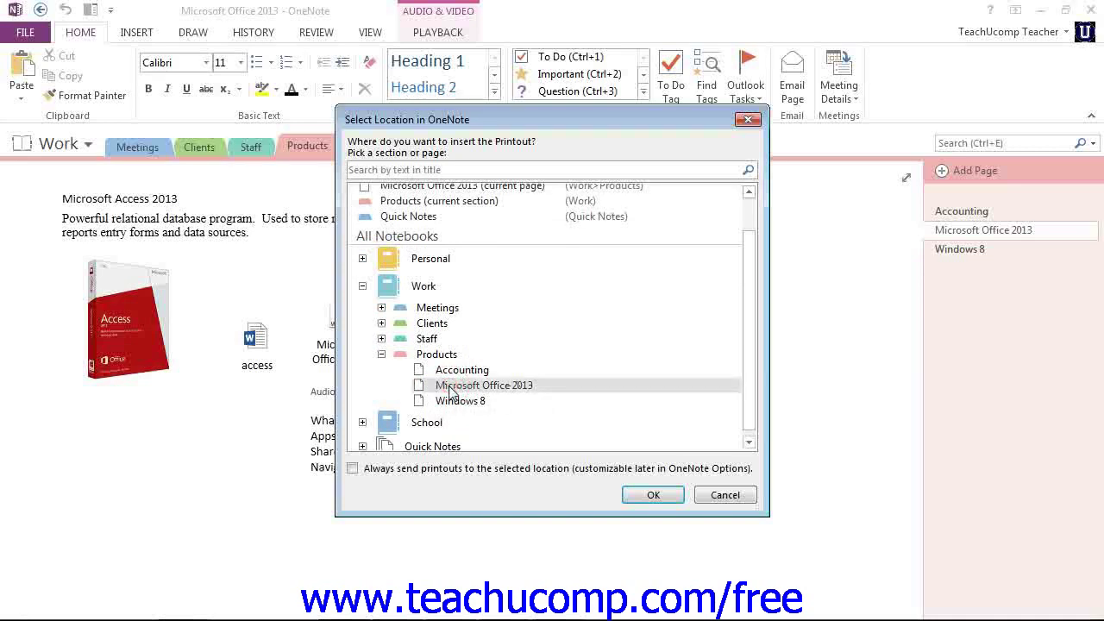
left_click(652, 496)
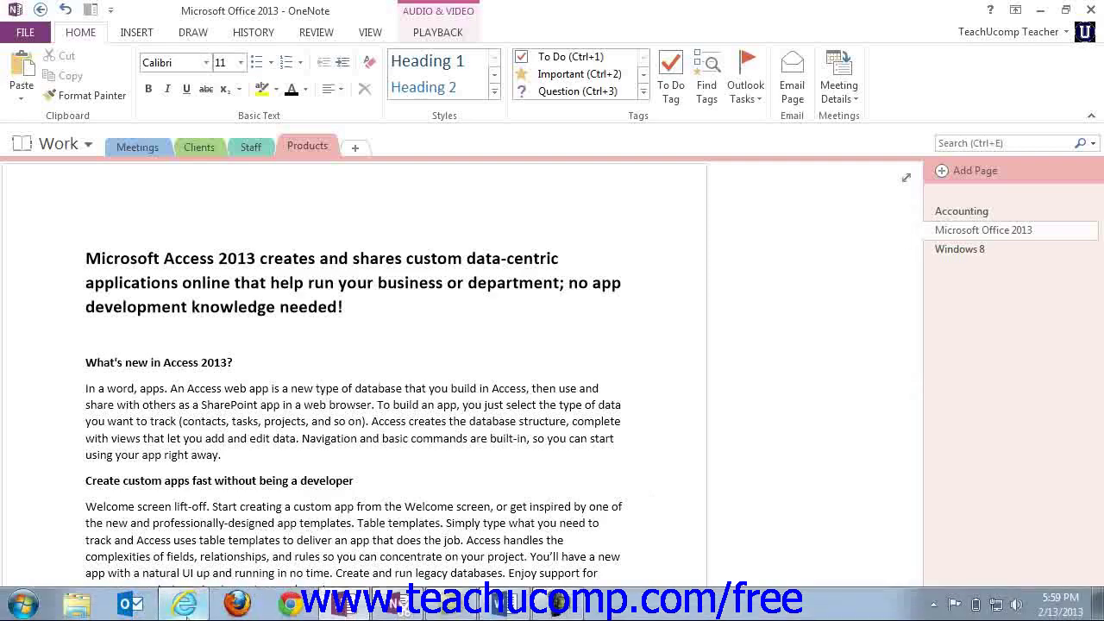
Switch to Internet Explorer, clear the text selection on the Office Professional 2013 page, and view the web page's context commands
left_click(186, 607)
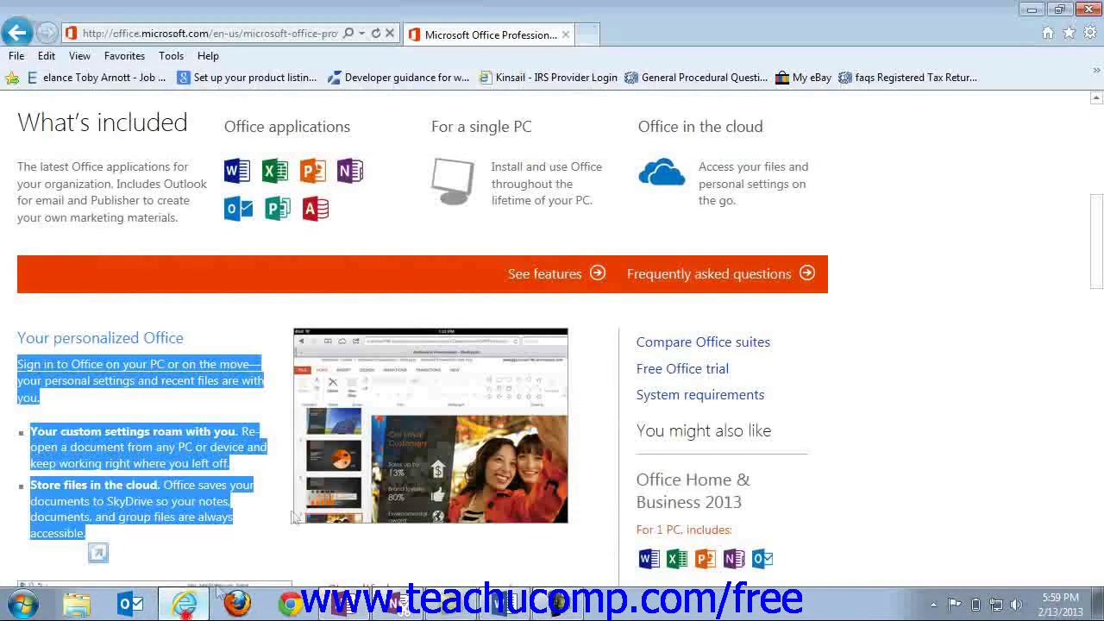
left_click(284, 301)
scroll(299, 304, "up", 4)
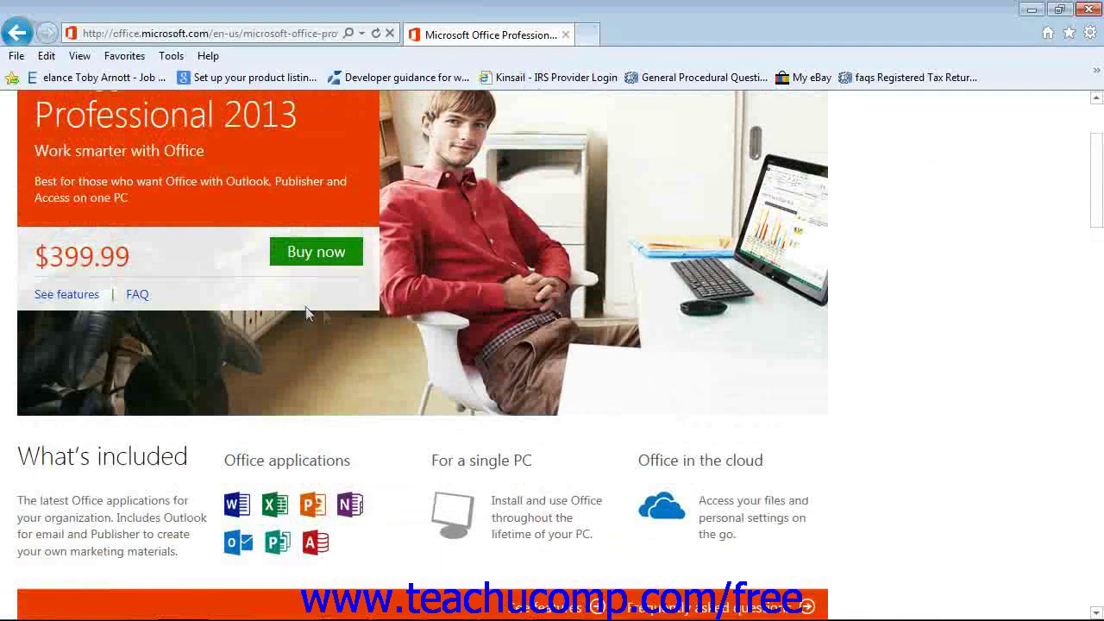
scroll(405, 313, "up", 2)
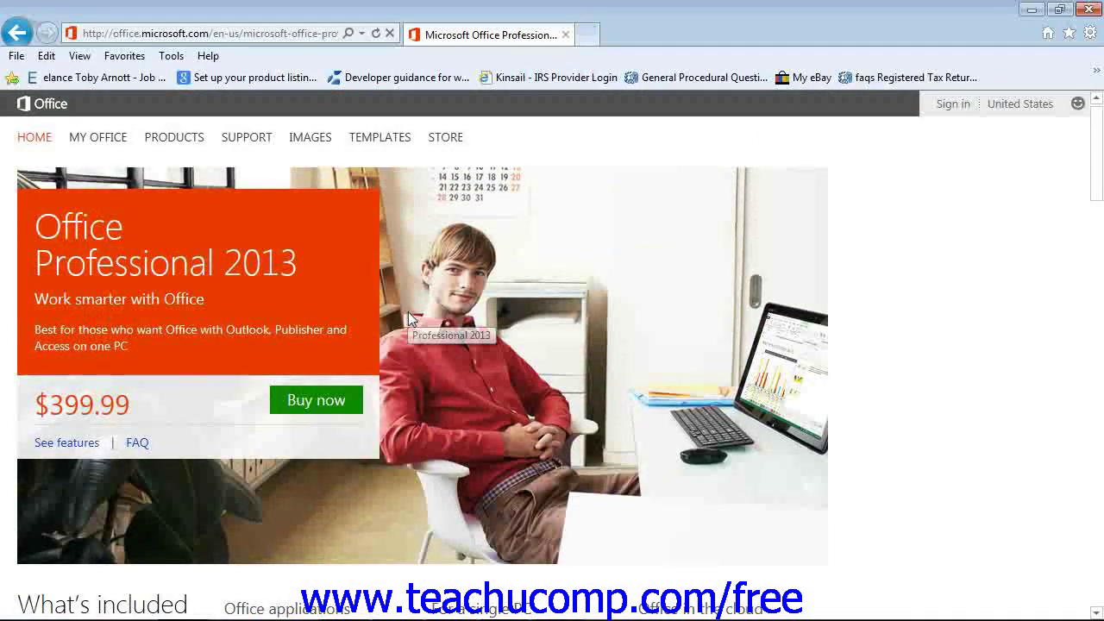
scroll(410, 317, "down", 1)
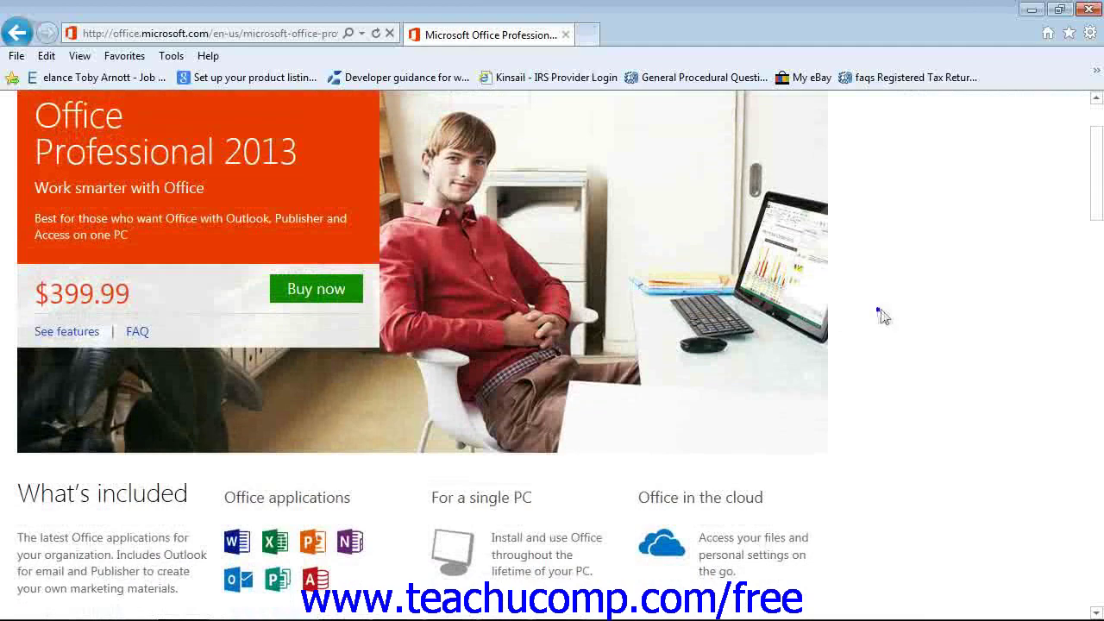
right_click(880, 316)
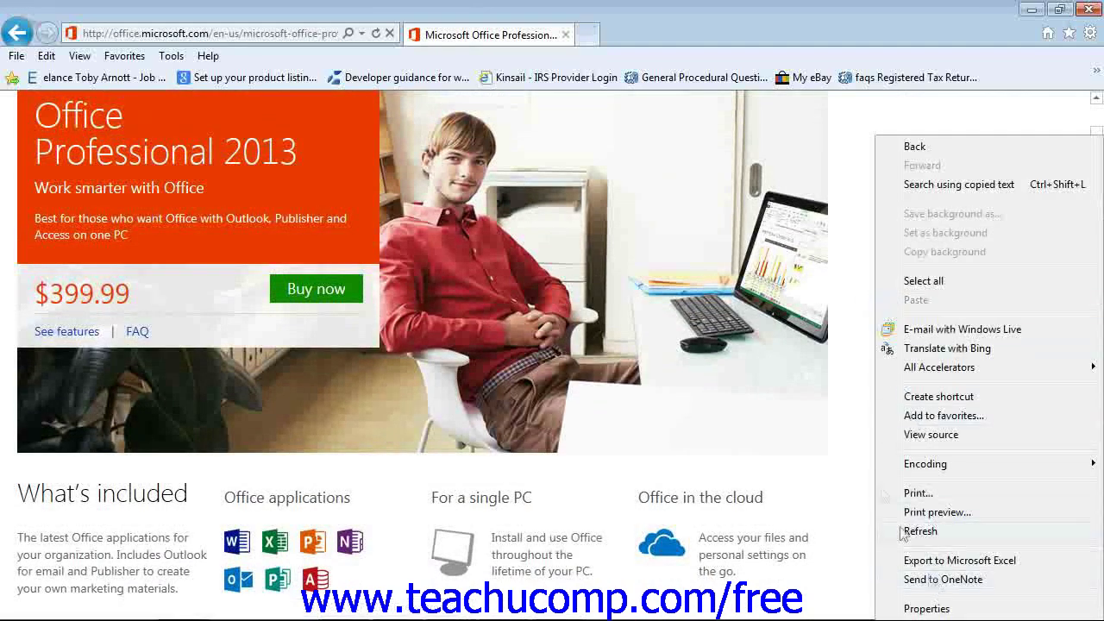
left_click(850, 393)
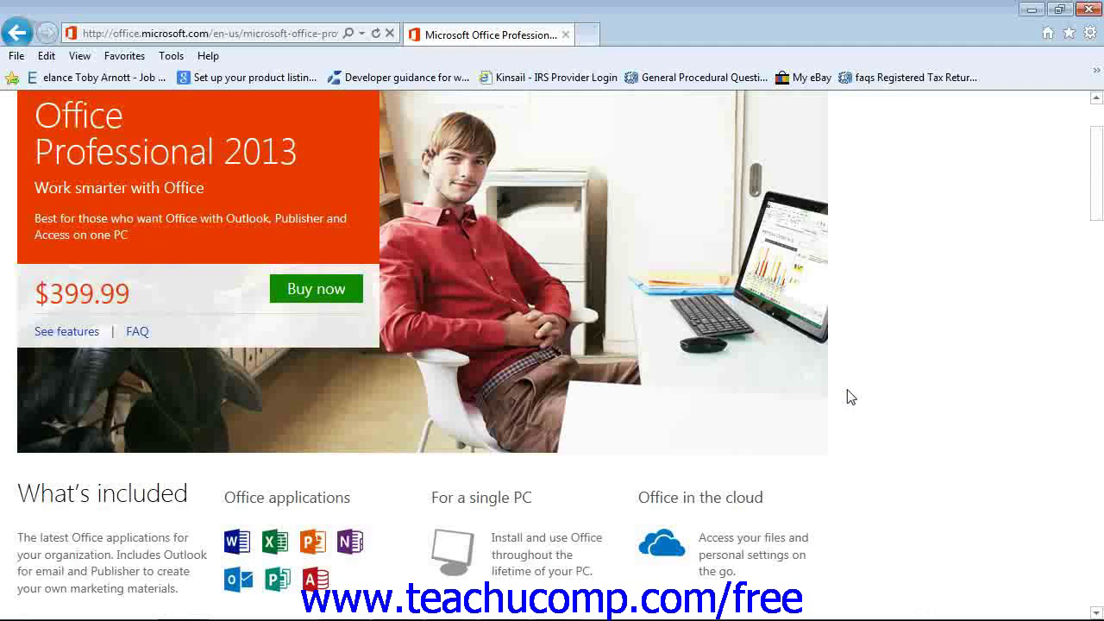
Print only the paragraph under "What's included" to Send To OneNote 2013, using the Selection page range
scroll(850, 397, "down", 1)
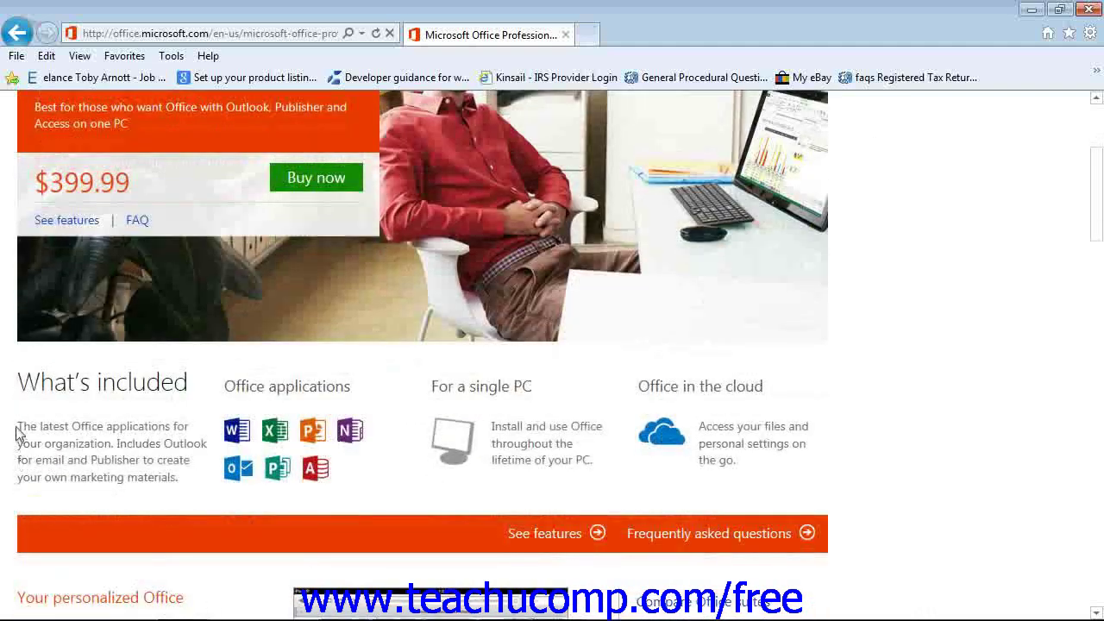
left_click_drag(17, 424, 182, 482)
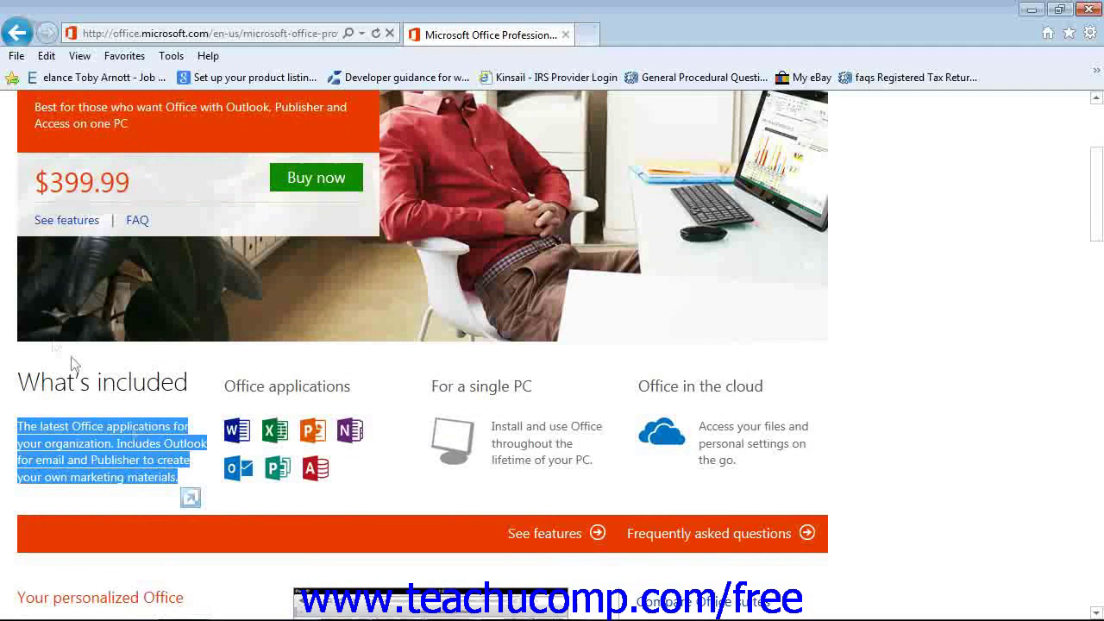
left_click(16, 56)
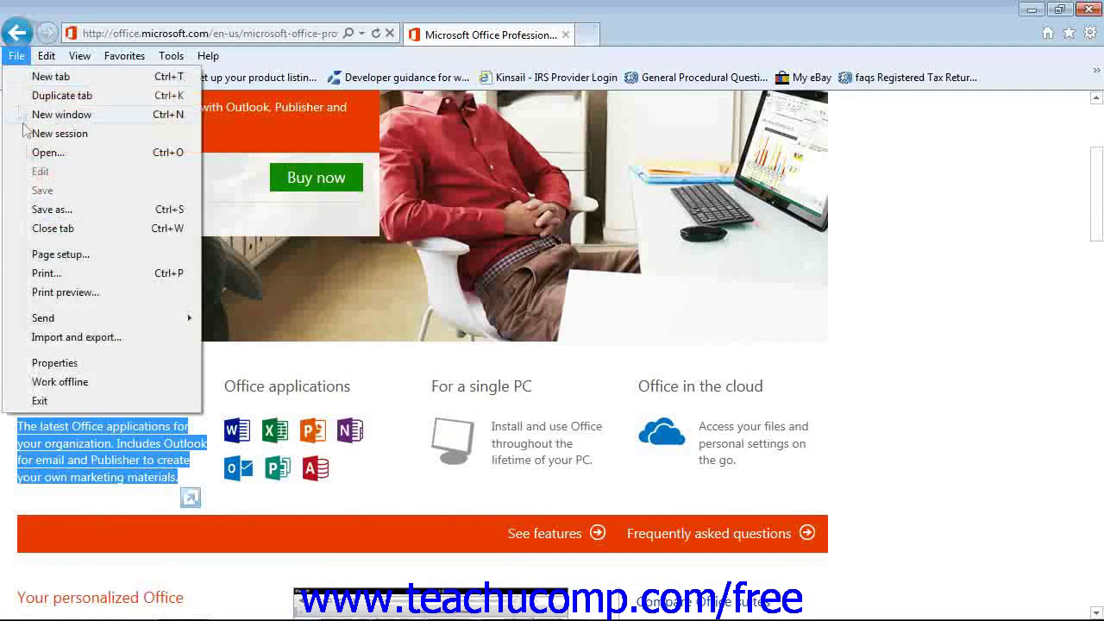
left_click(46, 272)
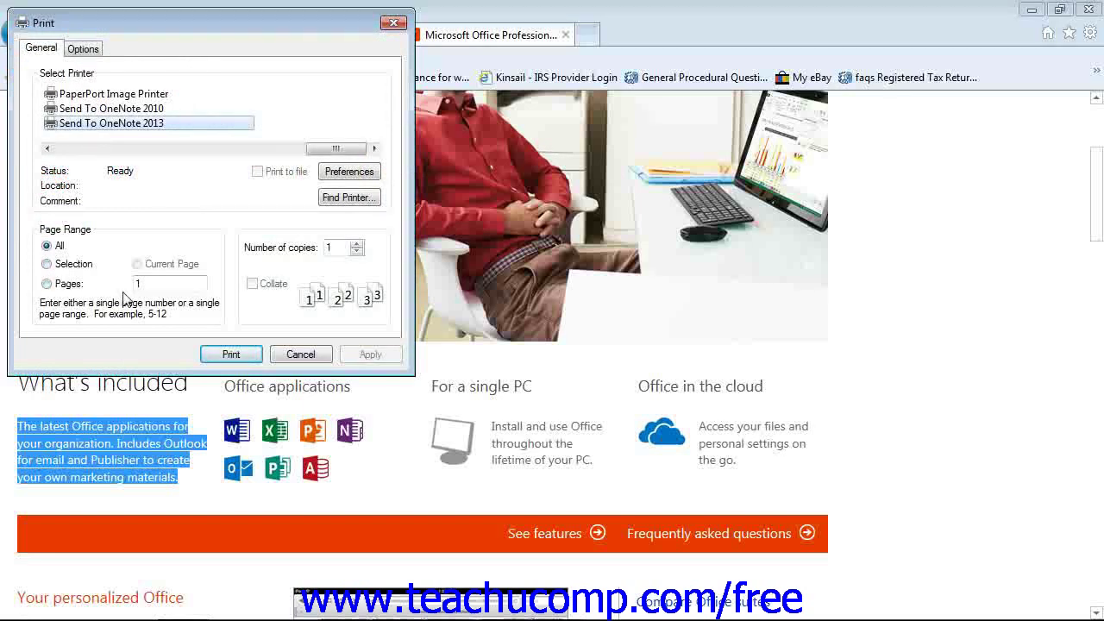
left_click(129, 125)
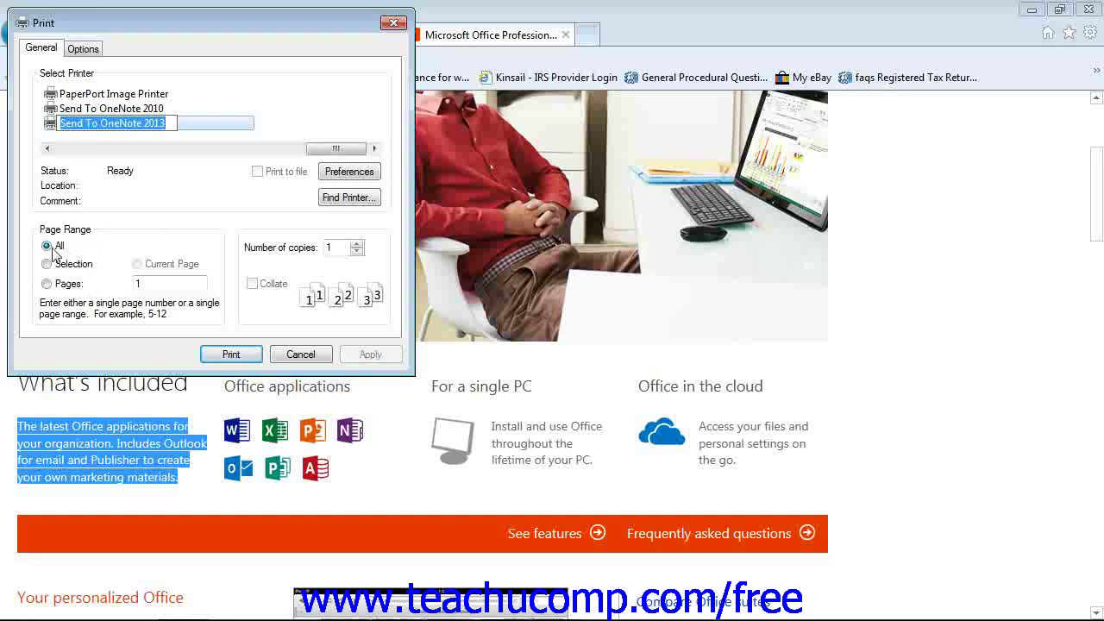
left_click(66, 267)
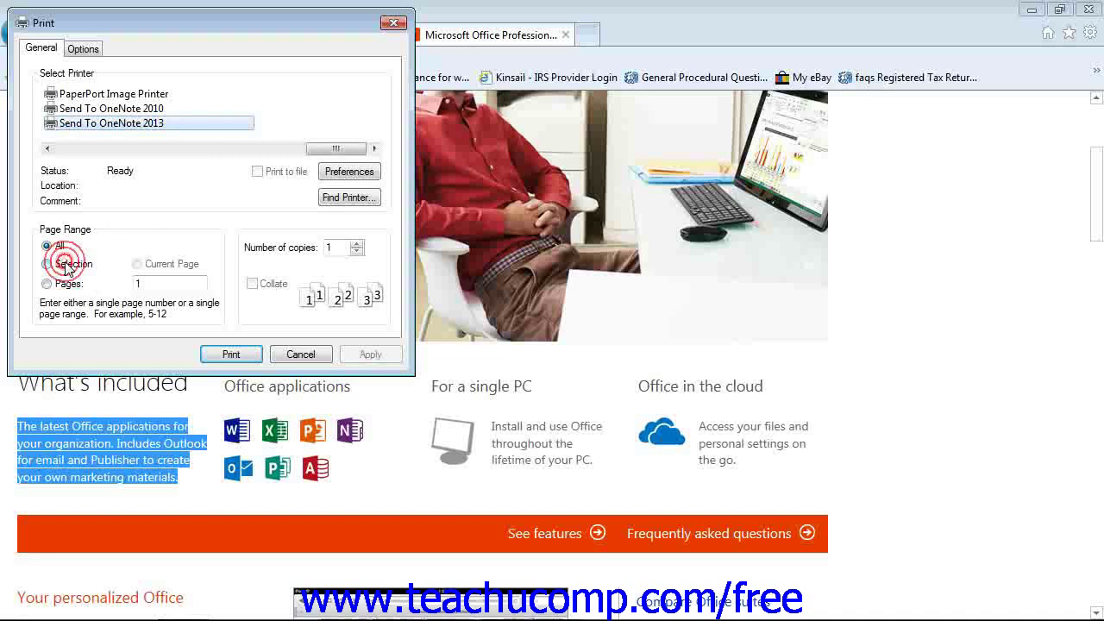
left_click(46, 264)
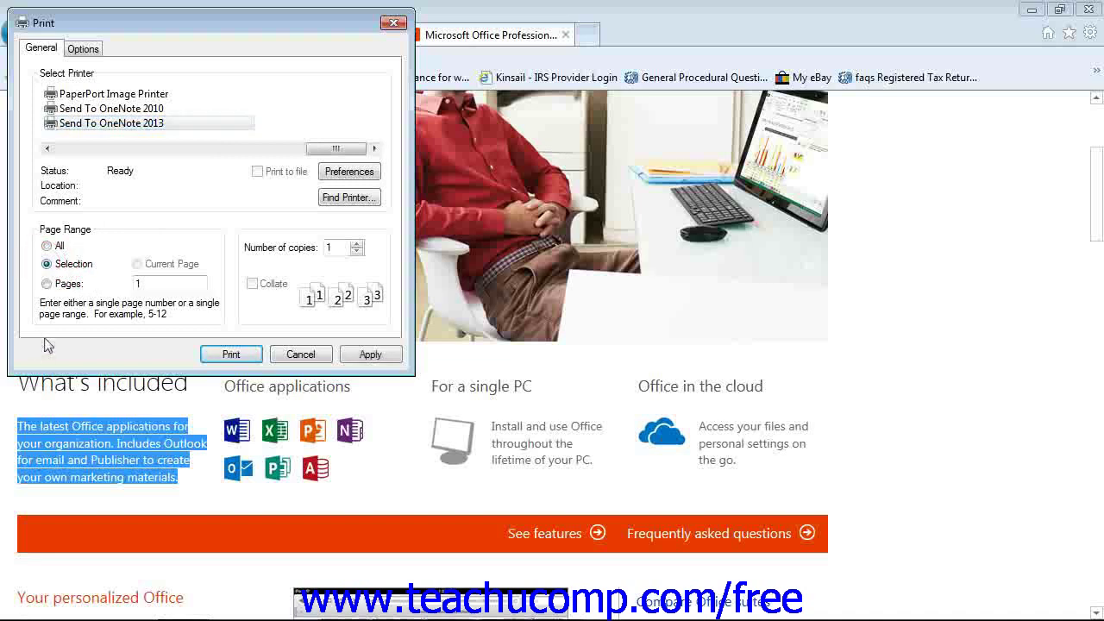
left_click(221, 357)
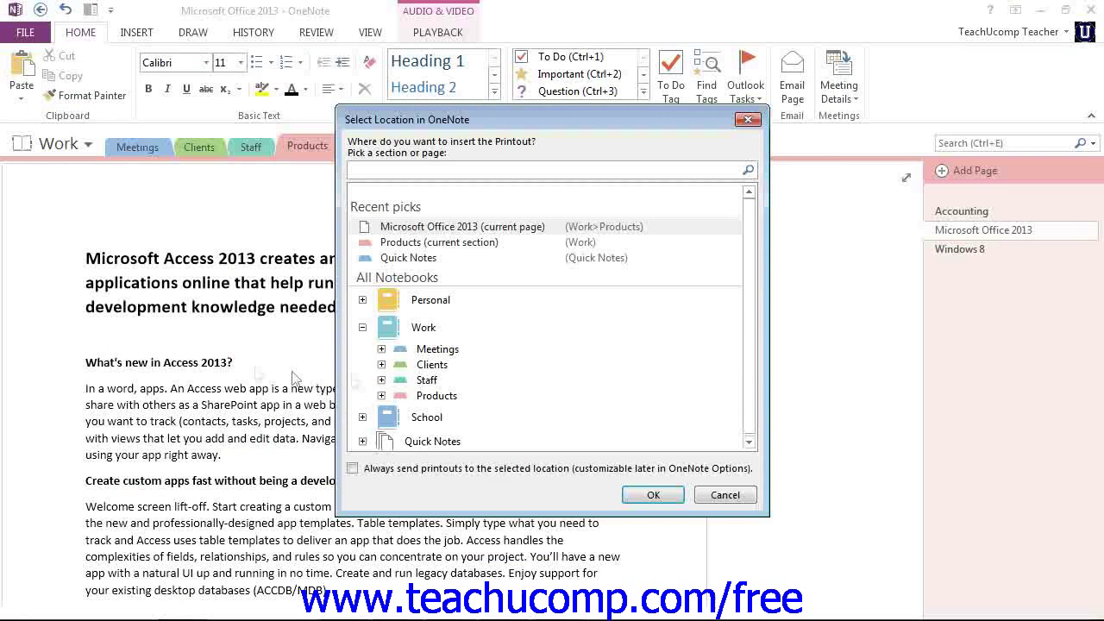
Insert the printed web paragraph into the Microsoft Office 2013 page of the Products section
left_click(381, 396)
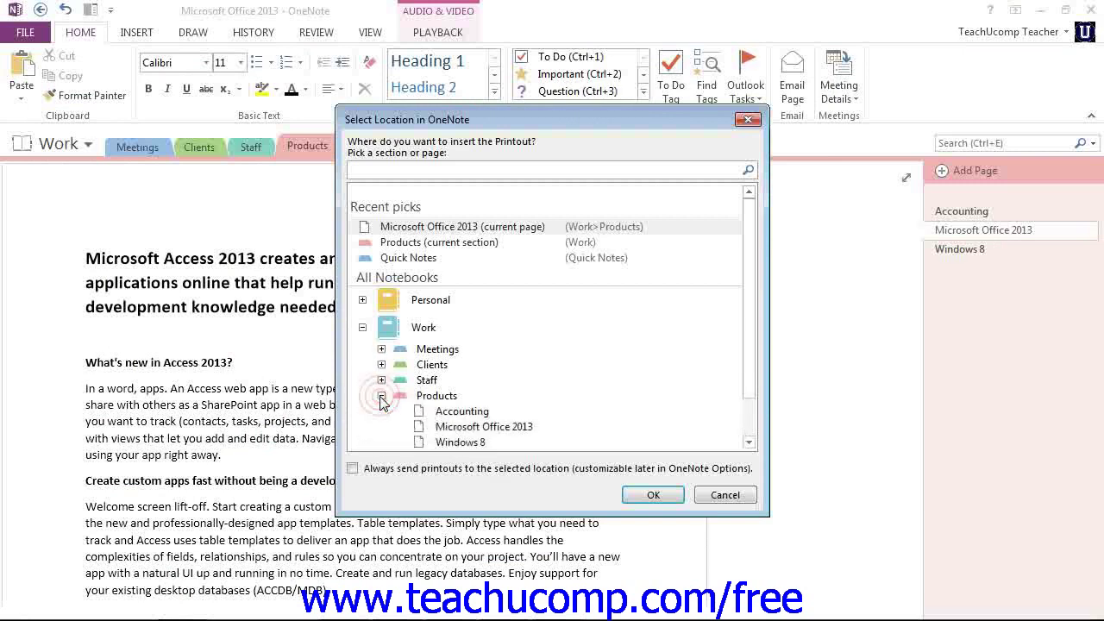
left_click(483, 427)
left_click(647, 494)
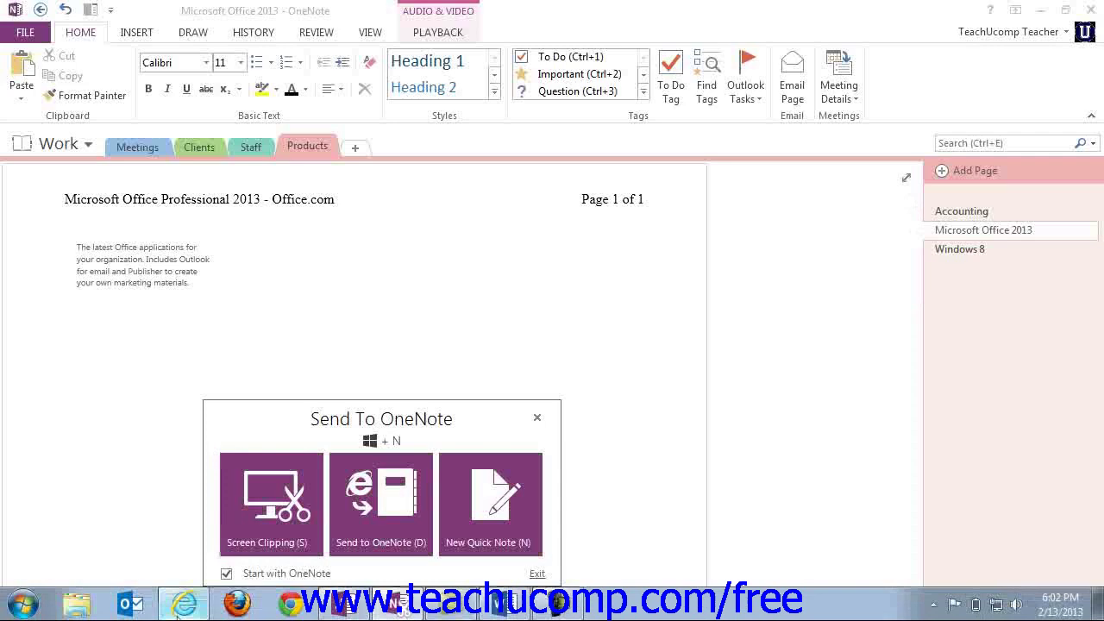
Return to Internet Explorer, deselect the paragraph, and send the entire web page to OneNote with the Send To OneNote tool
left_click(184, 606)
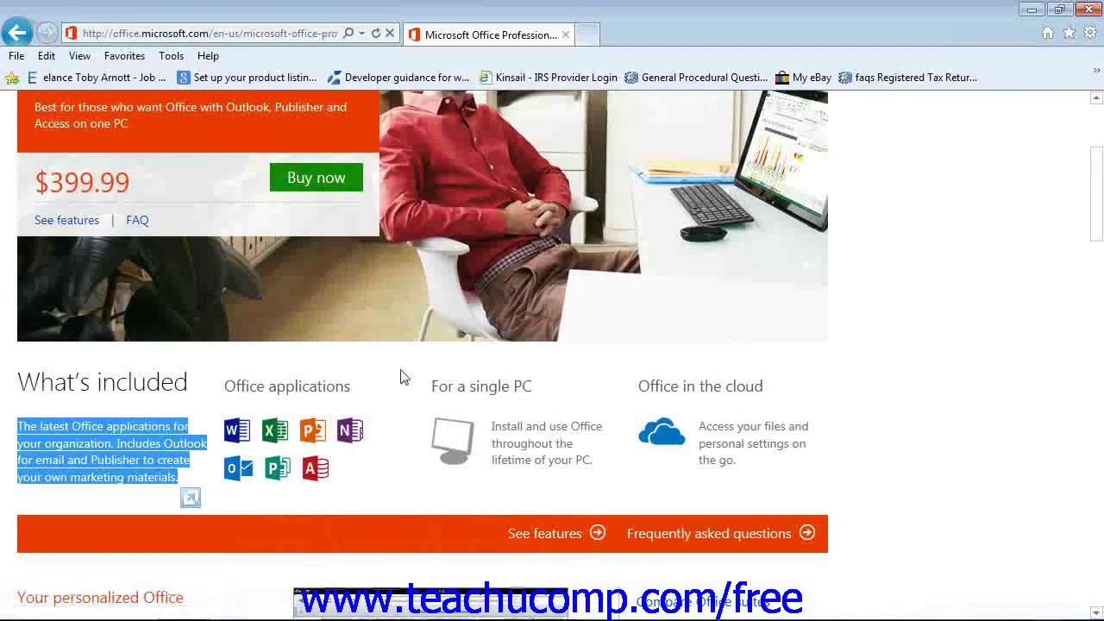
left_click(401, 377)
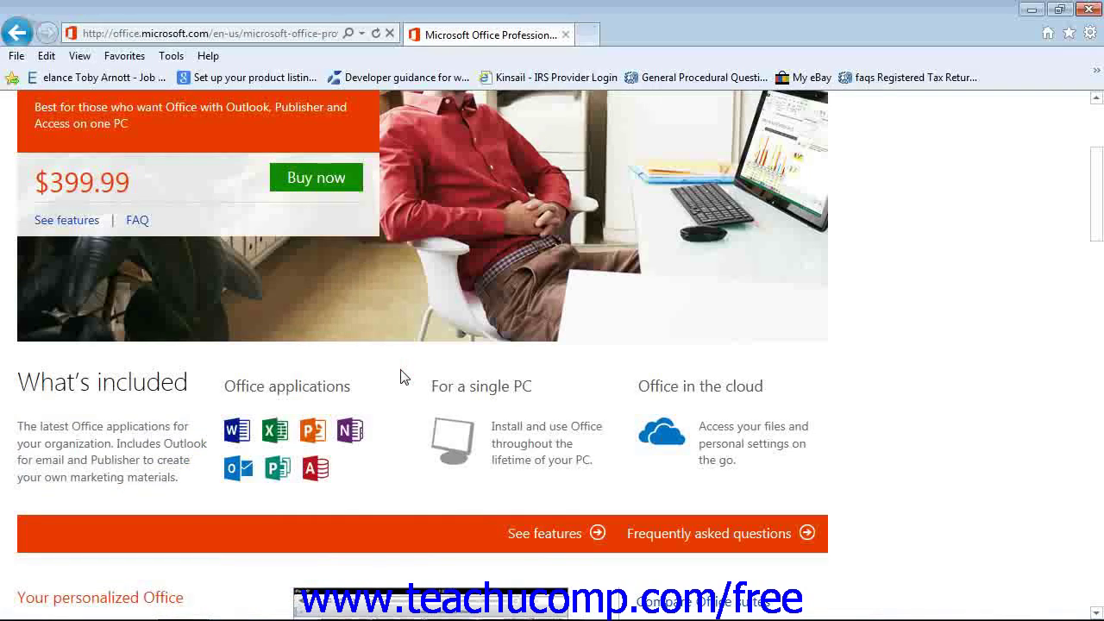
key("super+n")
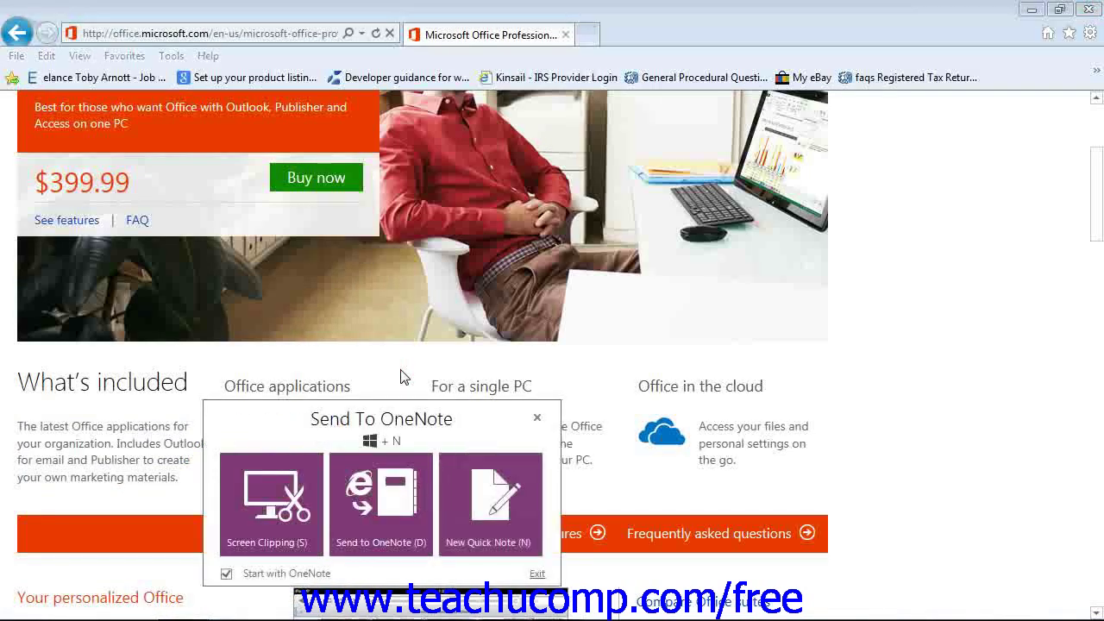
left_click(385, 509)
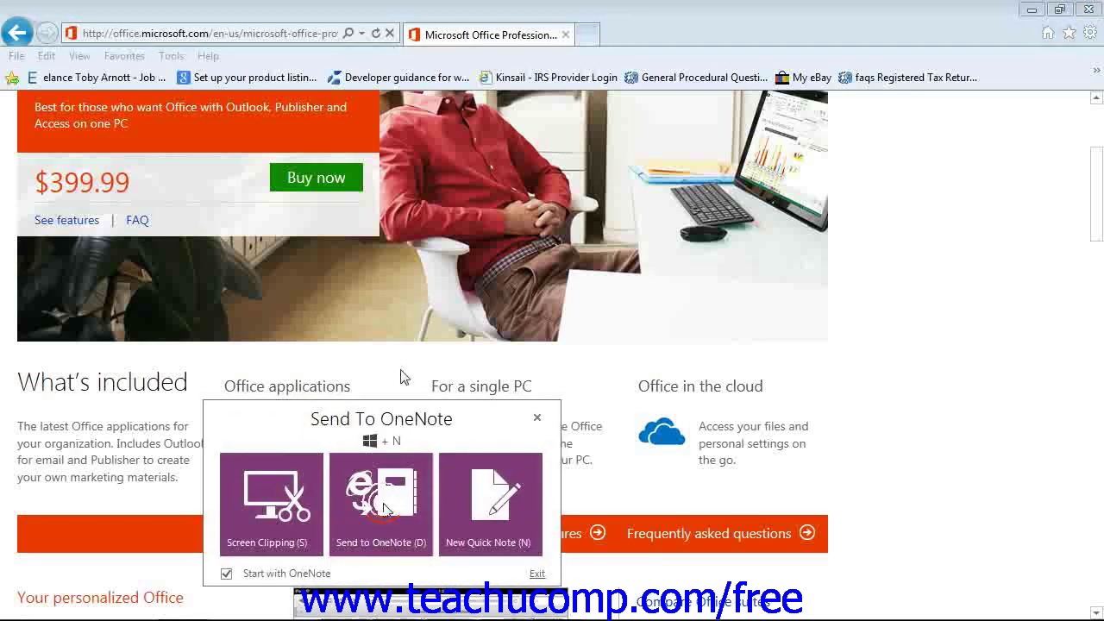
left_click(384, 508)
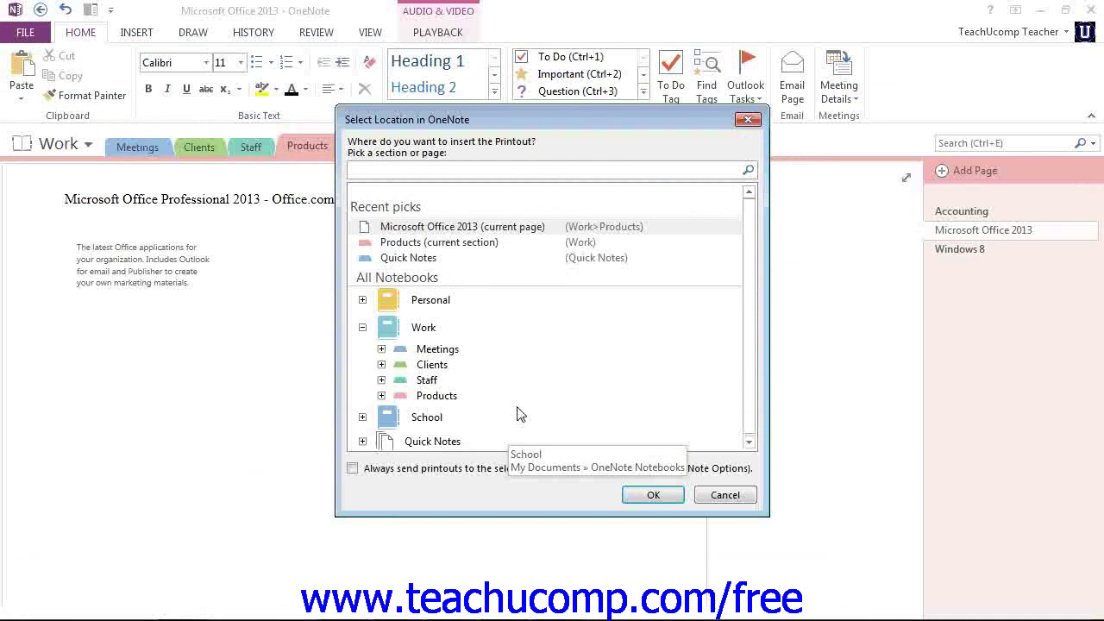
Insert the full web page printout into the Microsoft Office 2013 page under Products and review the inserted pages
left_click(381, 395)
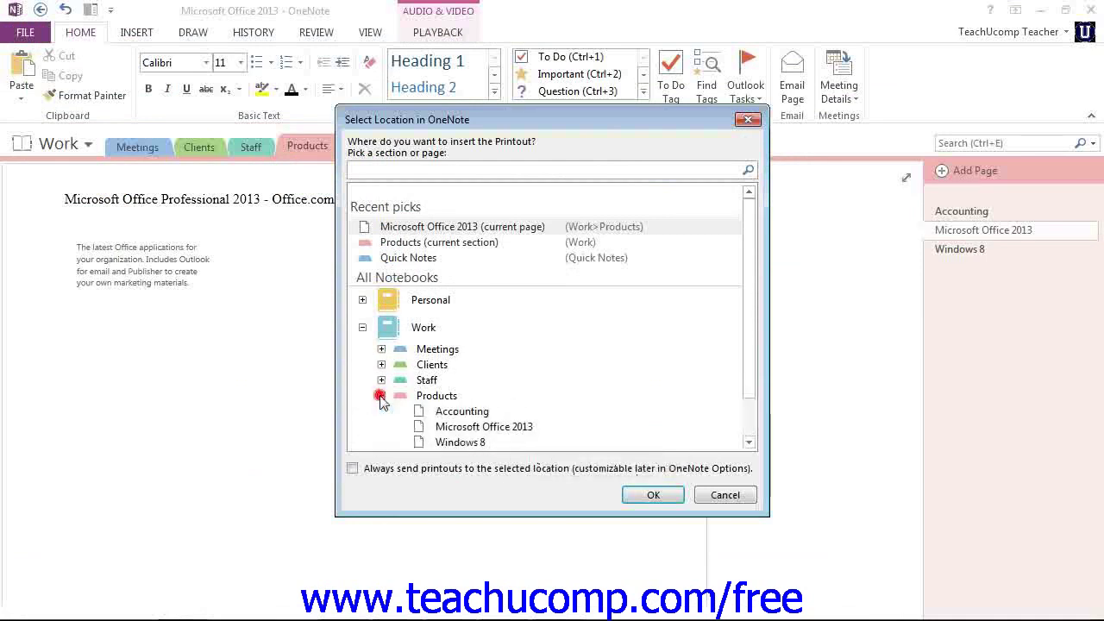
left_click(477, 428)
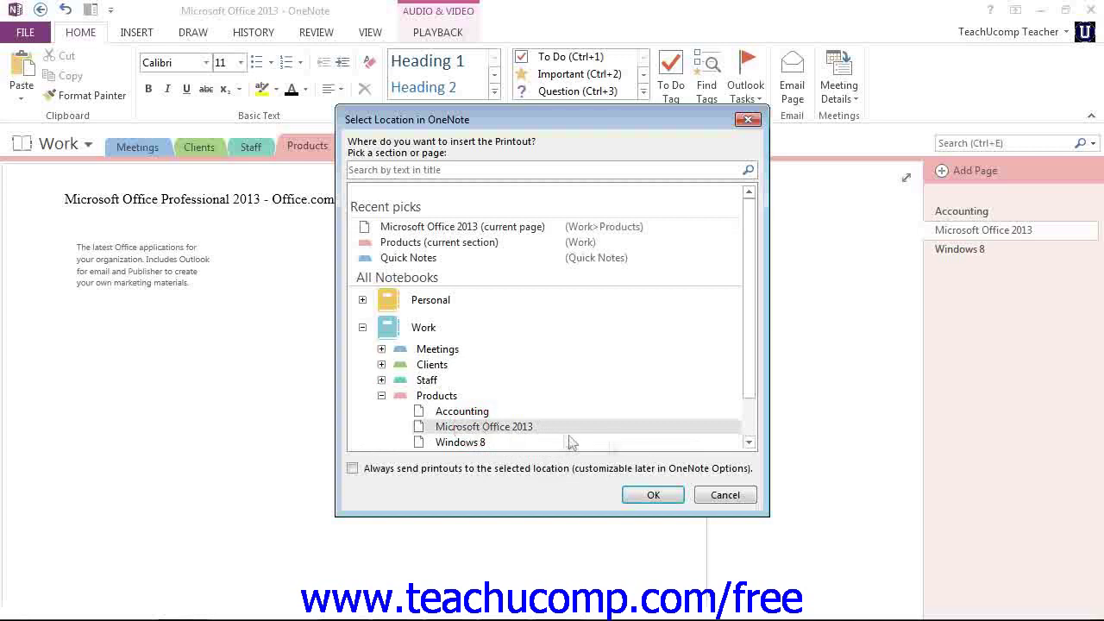
left_click(653, 495)
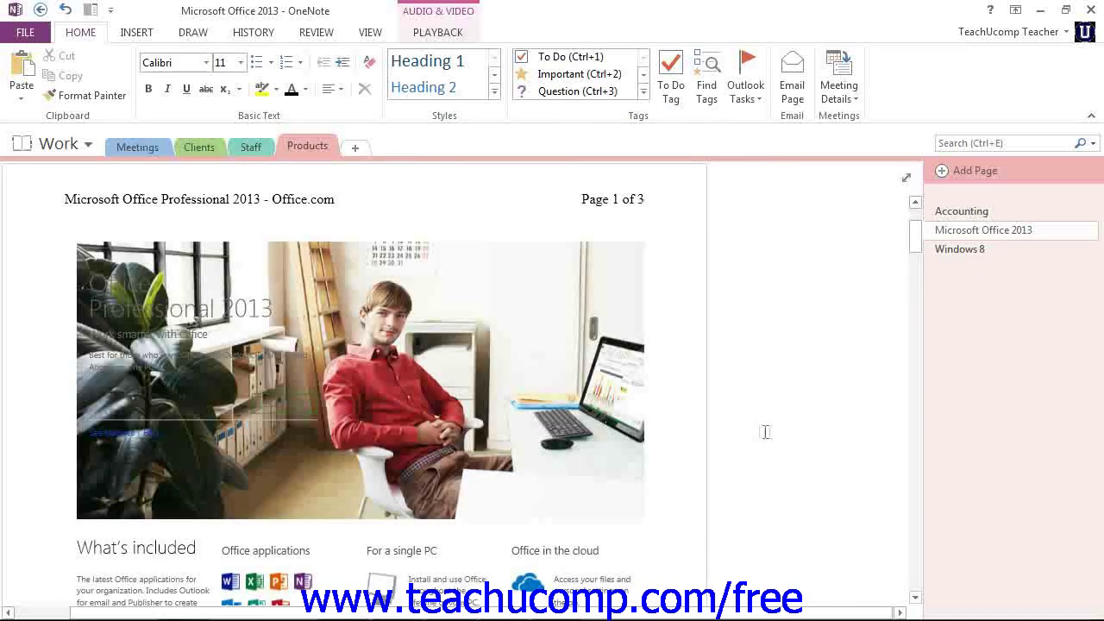
scroll(778, 433, "down", 3)
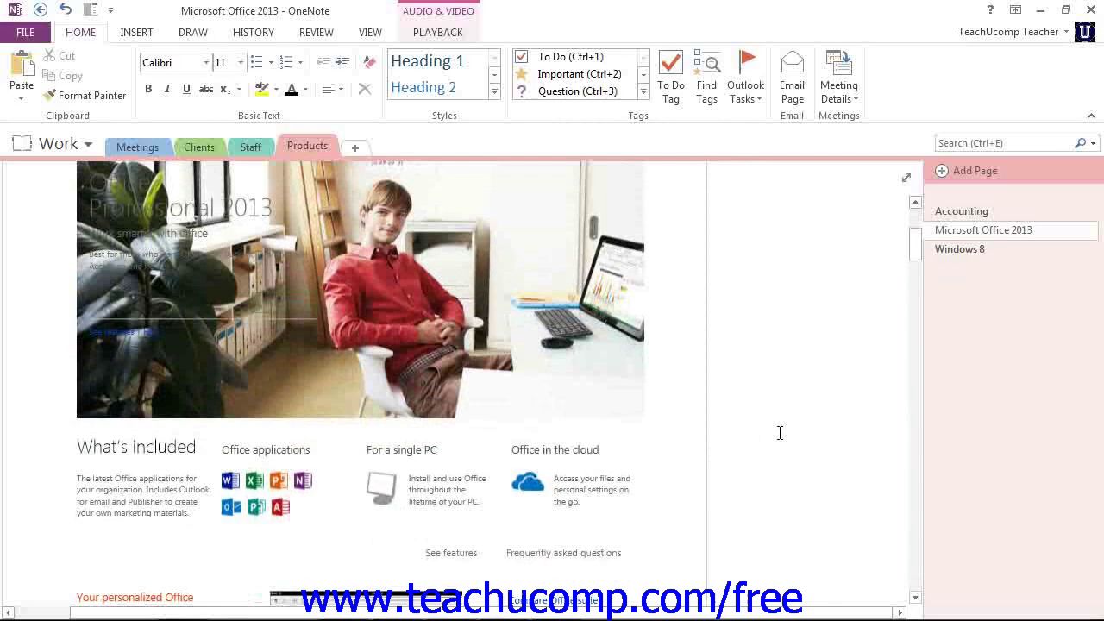
scroll(779, 433, "down", 9)
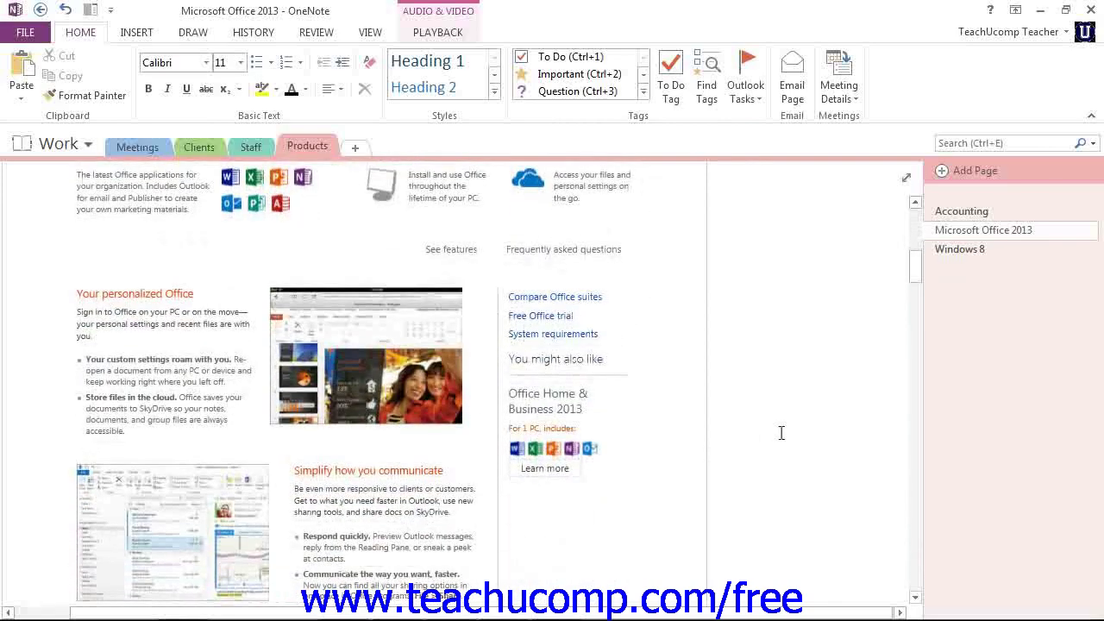
scroll(781, 433, "down", 6)
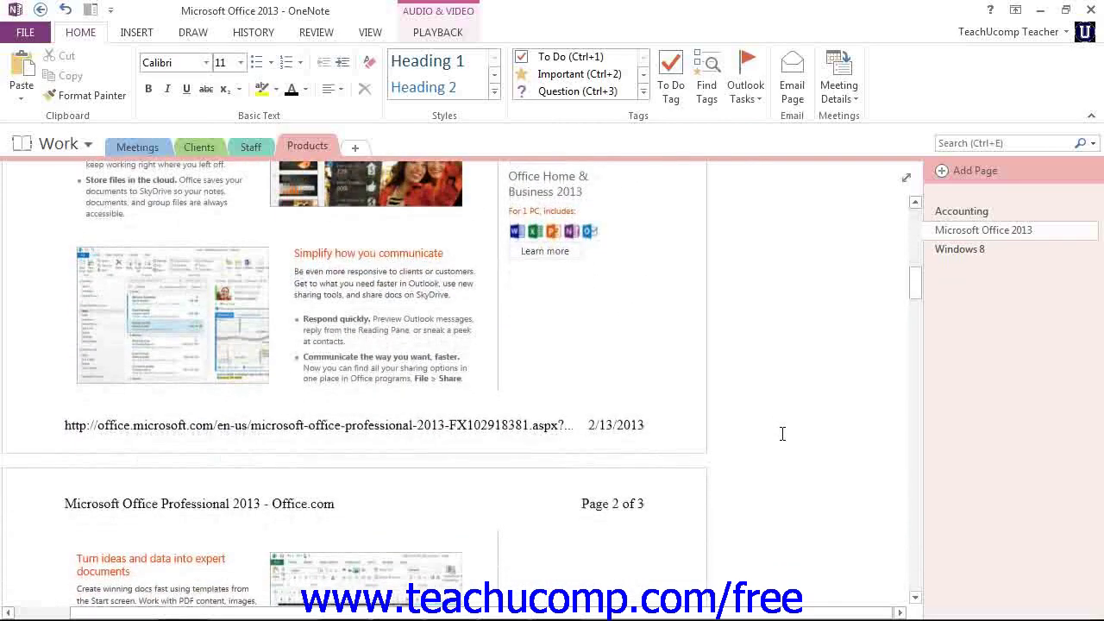
scroll(783, 433, "up", 15)
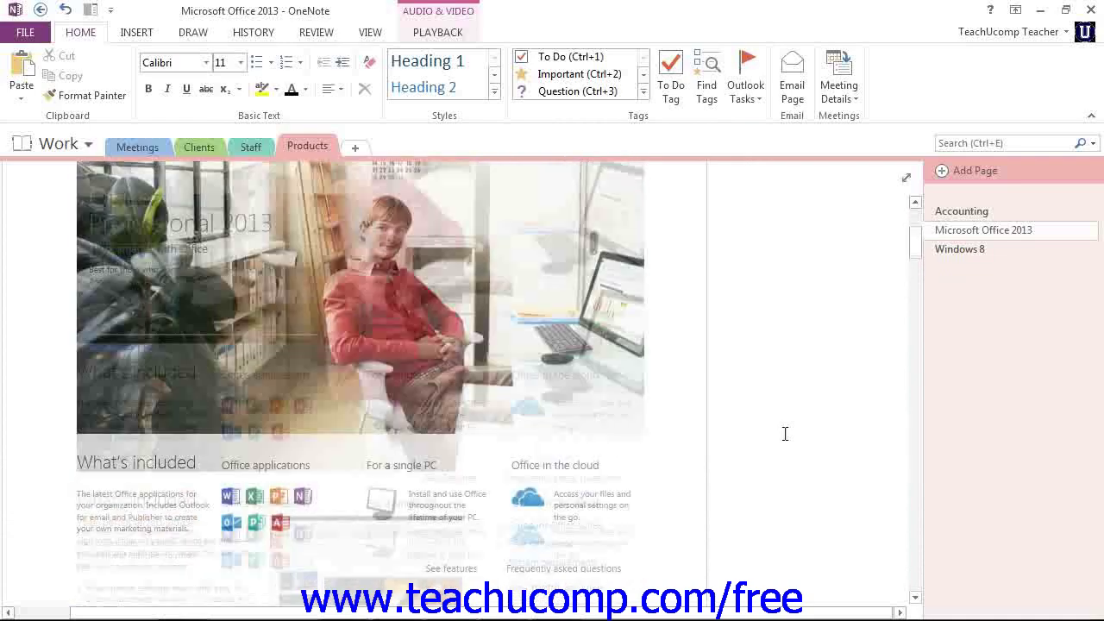